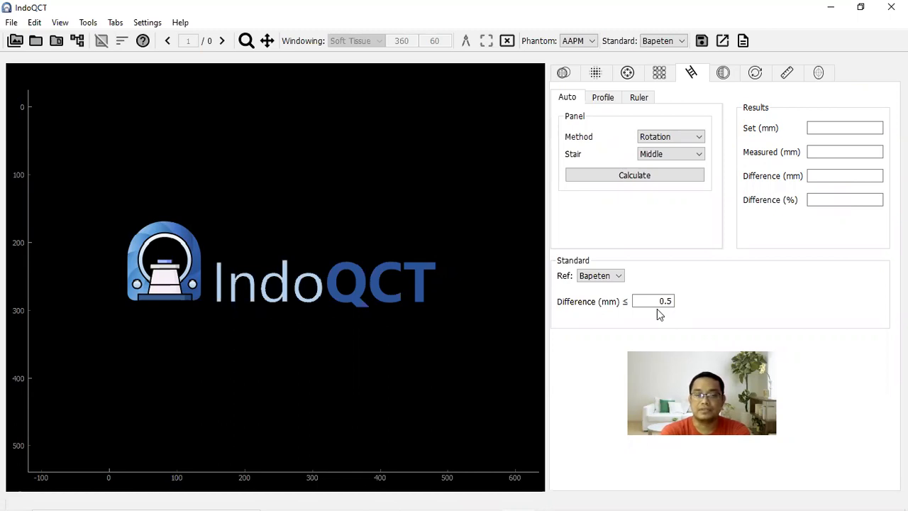
- Load the AAPM phantom sample image set and sort its images
{"action": "left_click", "coordinate": [57, 41]}
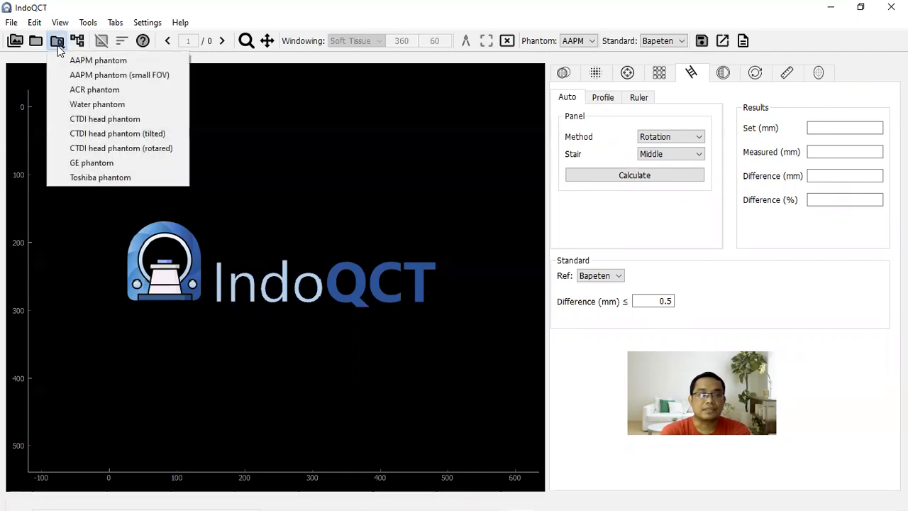
{"action": "left_click", "coordinate": [99, 62]}
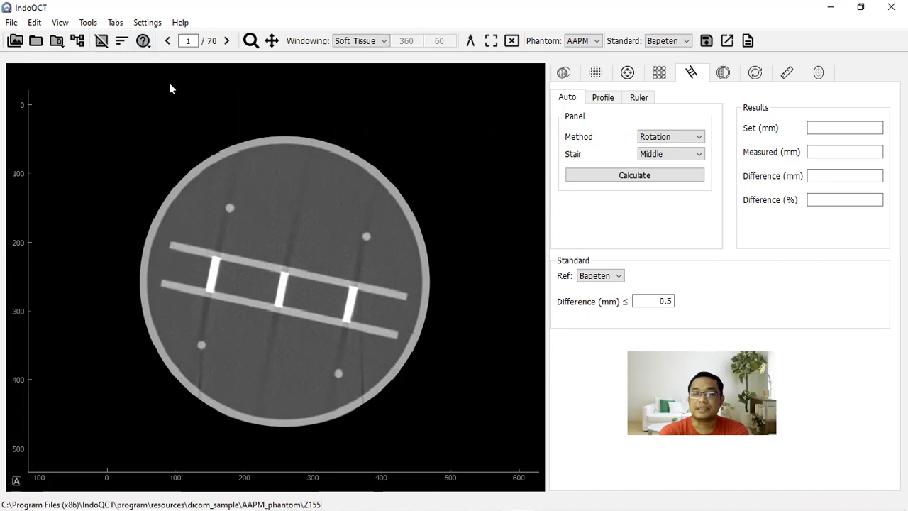
{"action": "left_click", "coordinate": [122, 42]}
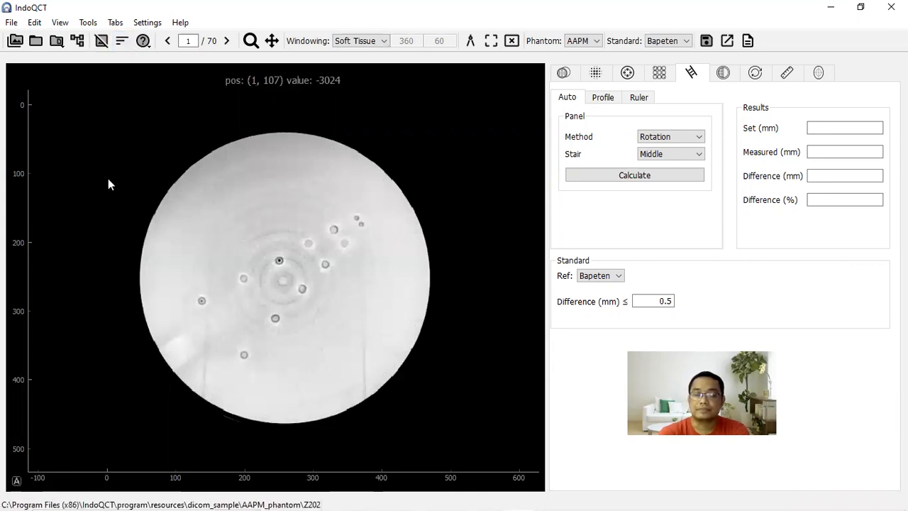
- Browse through the sorted phantom slices to slice 69, which contains the low-contrast objects
{"action": "scroll", "coordinate": [108, 179], "scroll_direction": "down", "scroll_amount": 6}
{"action": "scroll", "coordinate": [108, 179], "scroll_direction": "down", "scroll_amount": 7}
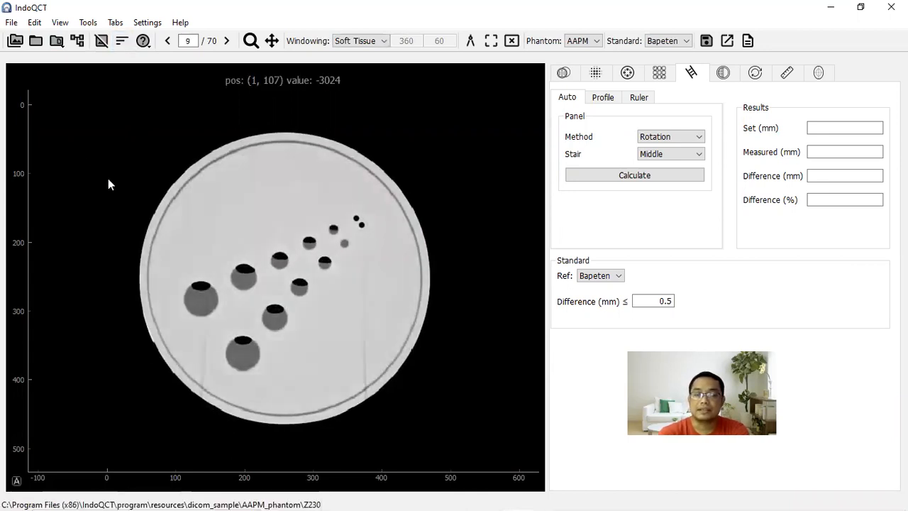
{"action": "scroll", "coordinate": [108, 178], "scroll_direction": "down", "scroll_amount": 6}
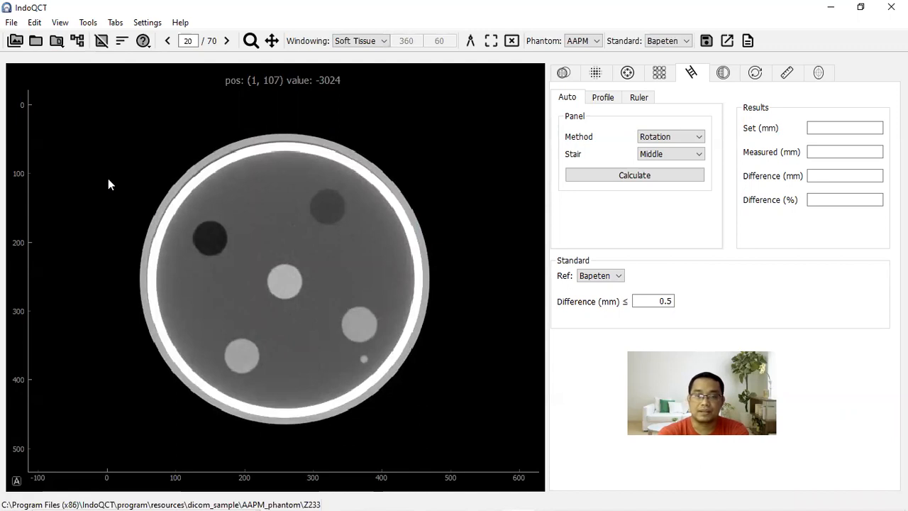
{"action": "scroll", "coordinate": [108, 178], "scroll_direction": "down", "scroll_amount": 8}
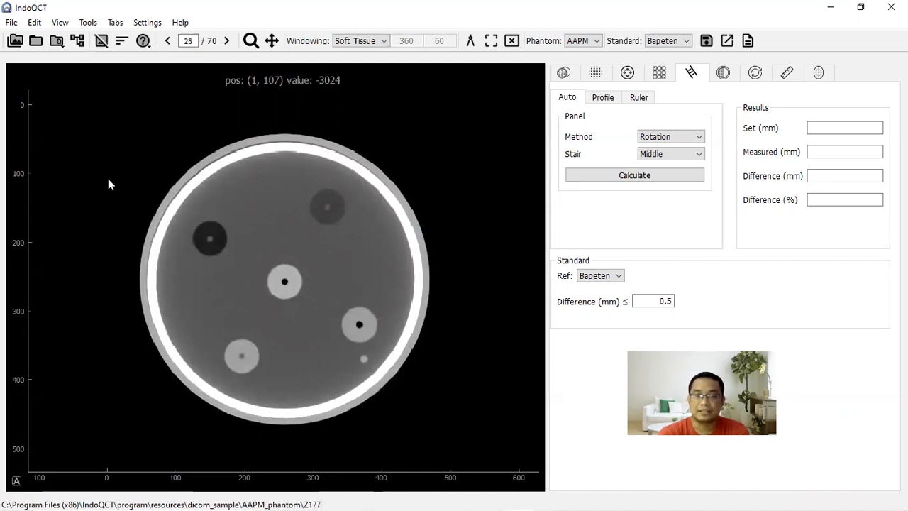
{"action": "scroll", "coordinate": [108, 184], "scroll_direction": "down", "scroll_amount": 5}
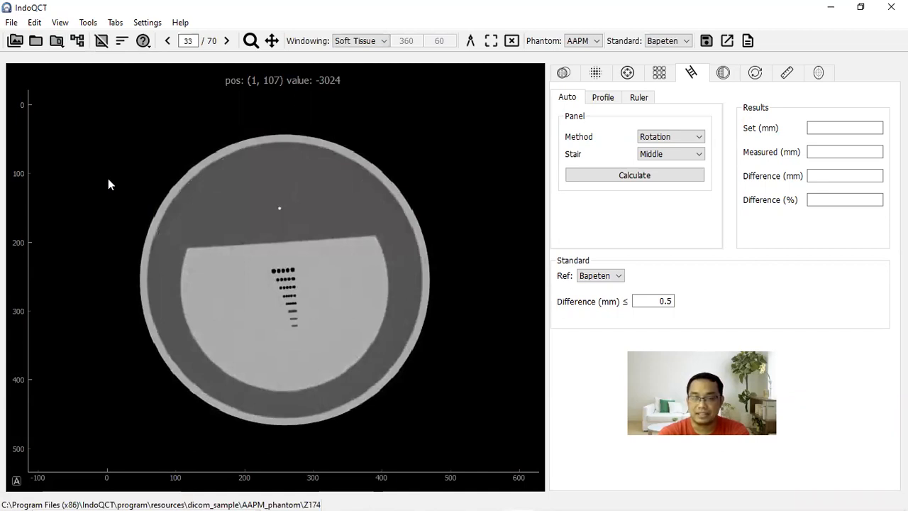
{"action": "scroll", "coordinate": [108, 179], "scroll_direction": "down", "scroll_amount": 8}
{"action": "scroll", "coordinate": [108, 179], "scroll_direction": "down", "scroll_amount": 6}
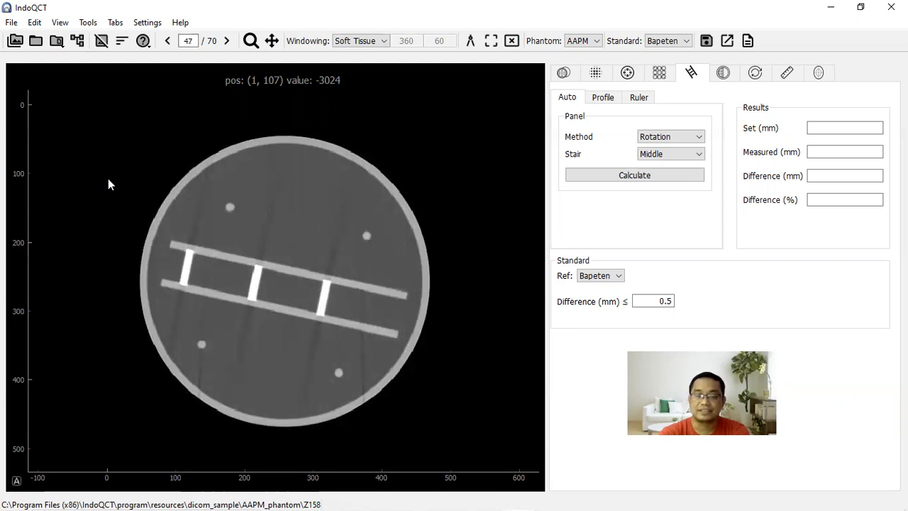
{"action": "scroll", "coordinate": [108, 184], "scroll_direction": "down", "scroll_amount": 6}
{"action": "scroll", "coordinate": [108, 179], "scroll_direction": "down", "scroll_amount": 9}
{"action": "scroll", "coordinate": [108, 183], "scroll_direction": "down", "scroll_amount": 2}
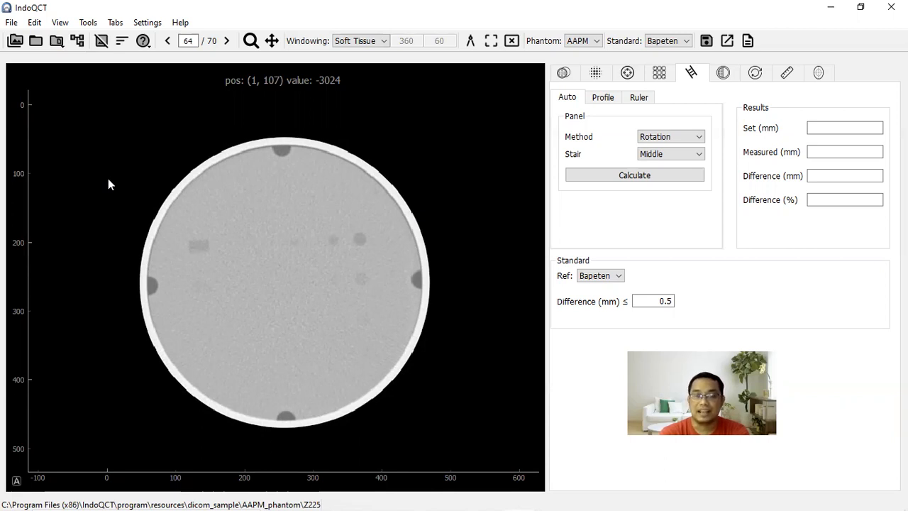
{"action": "scroll", "coordinate": [108, 178], "scroll_direction": "down", "scroll_amount": 5}
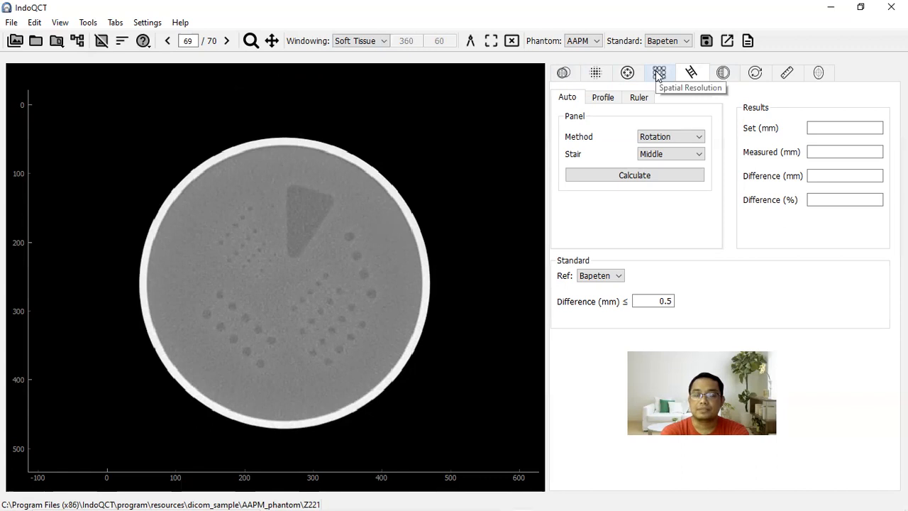
- In the low-contrast smallest-object test, try Object #10 and settle on Object #4 as the visually separable object
{"action": "left_click", "coordinate": [723, 73]}
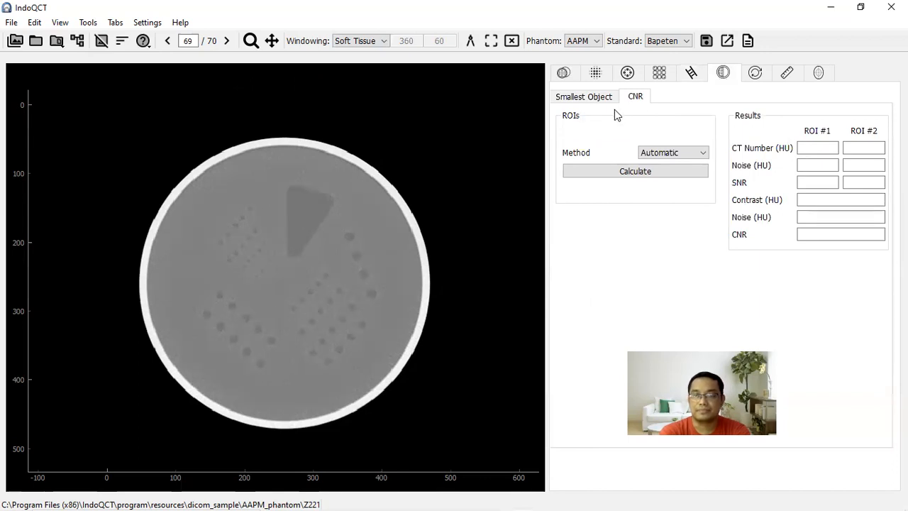
{"action": "left_click", "coordinate": [577, 102]}
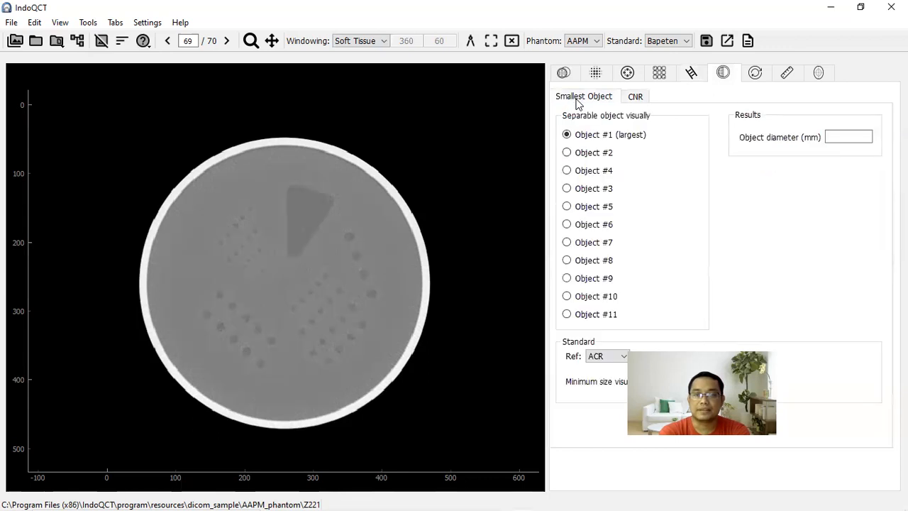
{"action": "left_click", "coordinate": [633, 99]}
{"action": "left_click", "coordinate": [586, 98]}
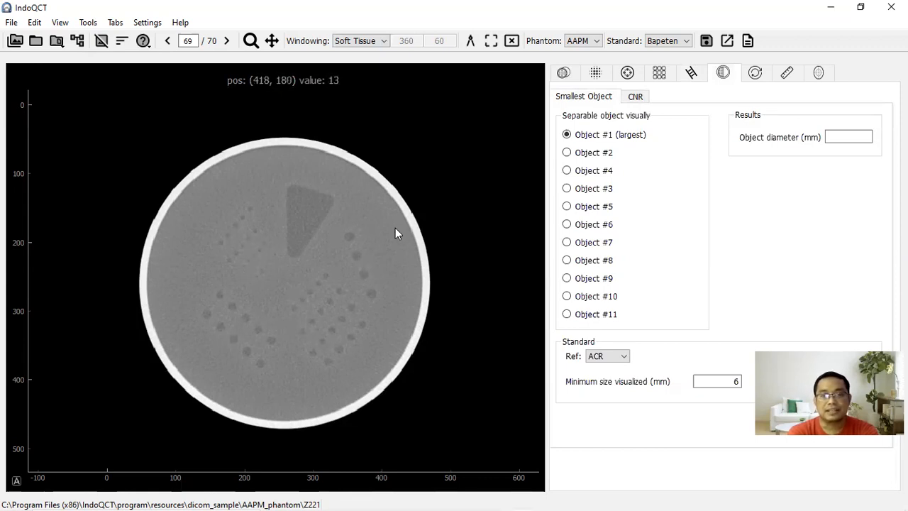
{"action": "left_click", "coordinate": [567, 296]}
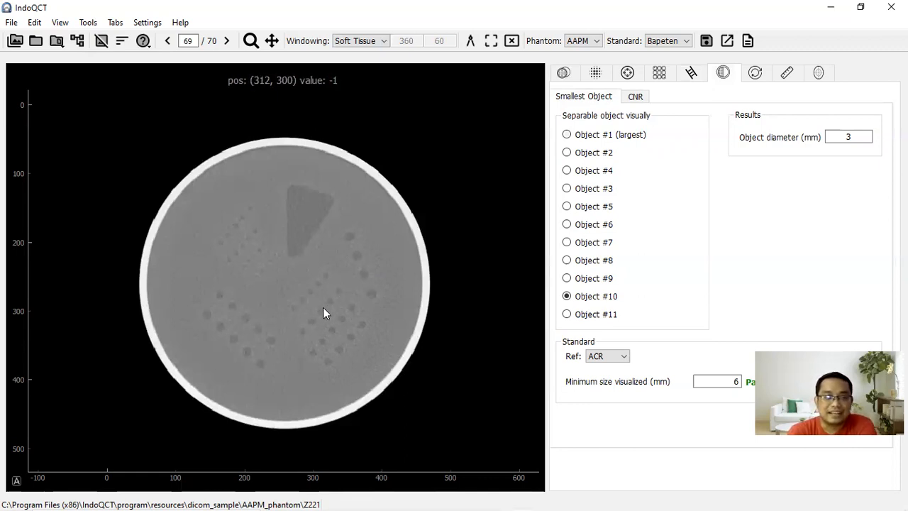
{"action": "left_click", "coordinate": [567, 171]}
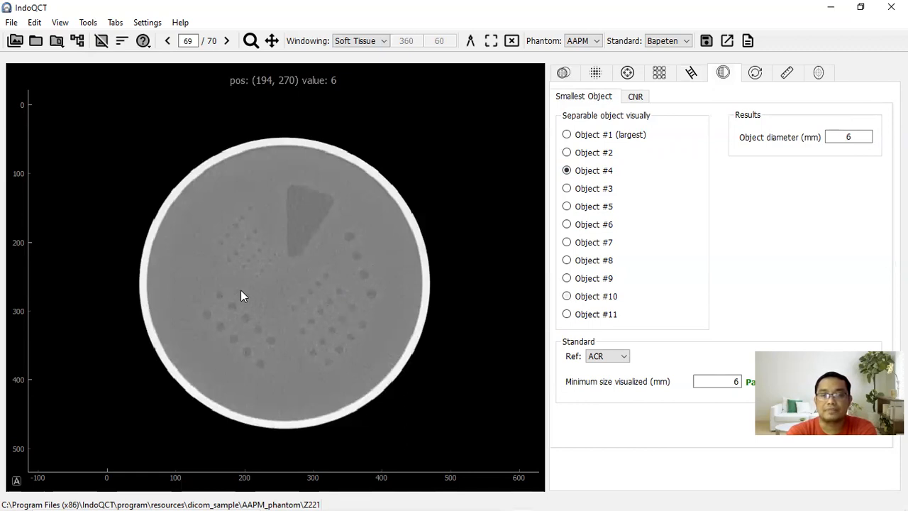
- Set the low-contrast CNR measurement method to Manual
{"action": "left_click", "coordinate": [637, 97]}
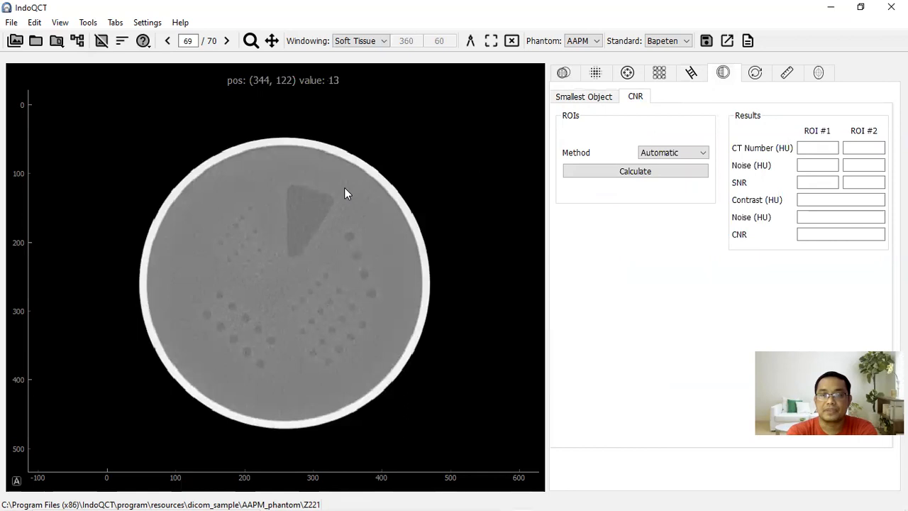
{"action": "left_click", "coordinate": [678, 151]}
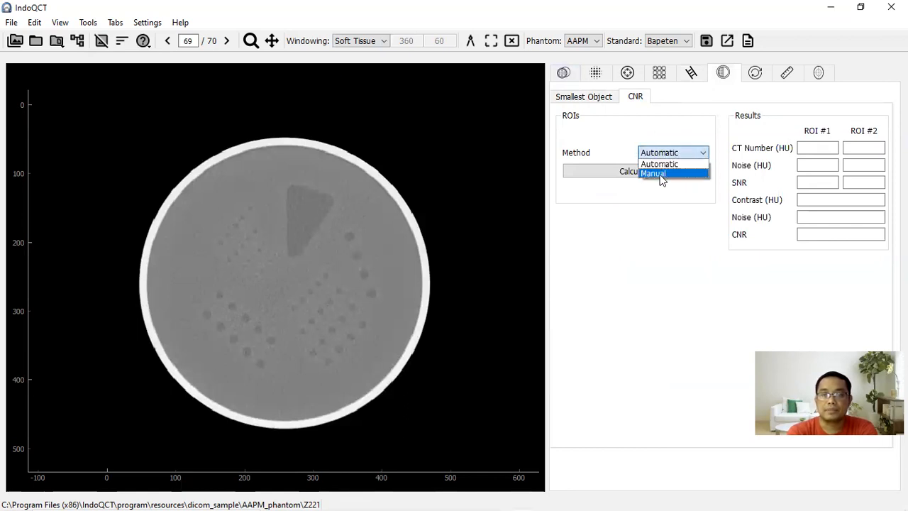
{"action": "left_click", "coordinate": [660, 175]}
{"action": "left_click", "coordinate": [674, 135]}
{"action": "left_click", "coordinate": [660, 143]}
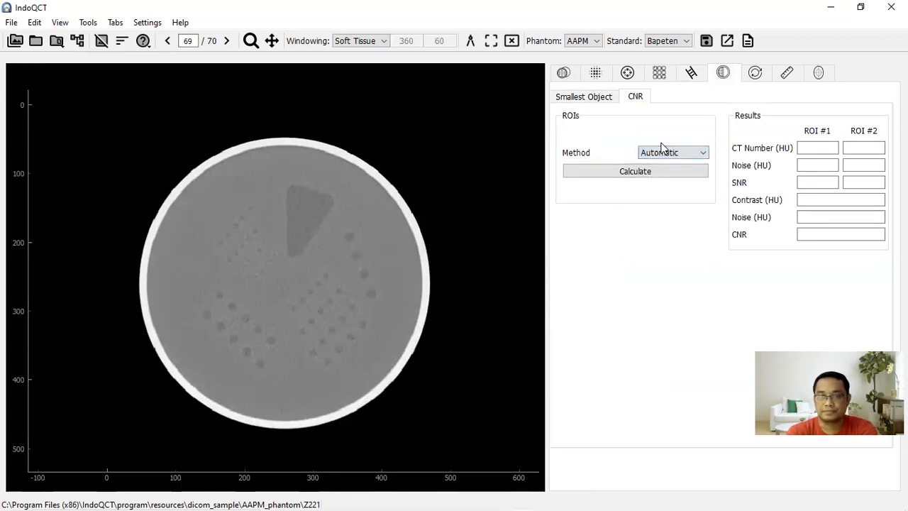
{"action": "left_click", "coordinate": [674, 150]}
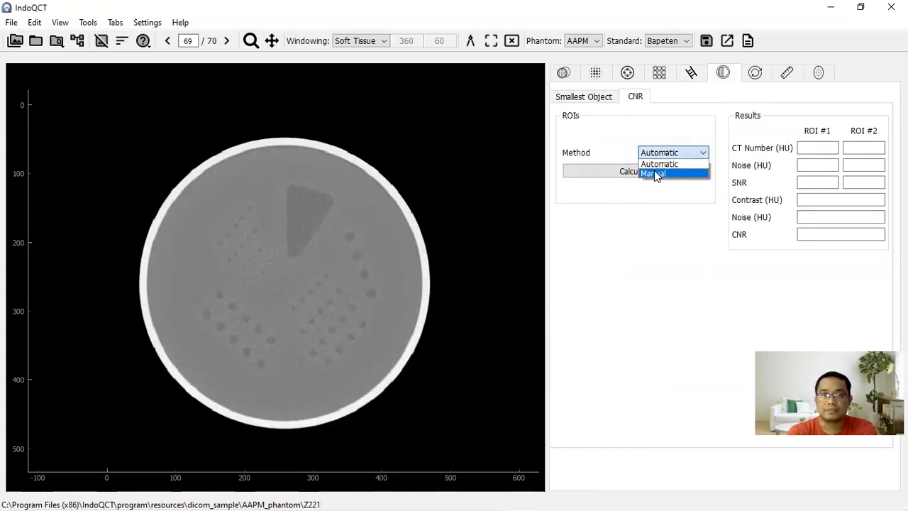
{"action": "left_click", "coordinate": [654, 172]}
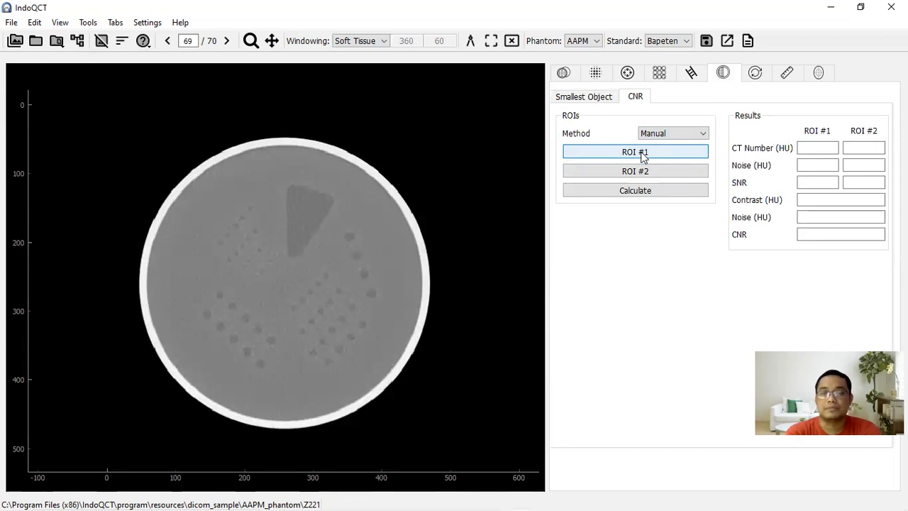
- Place ROI #1 inside the dark triangular insert of the phantom
{"action": "left_click", "coordinate": [642, 156]}
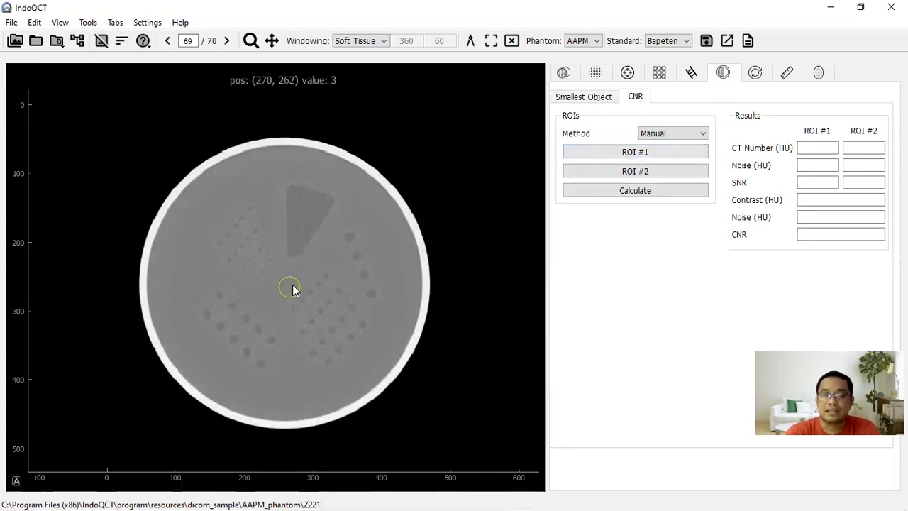
{"action": "left_click_drag", "start_coordinate": [292, 285], "coordinate": [308, 208]}
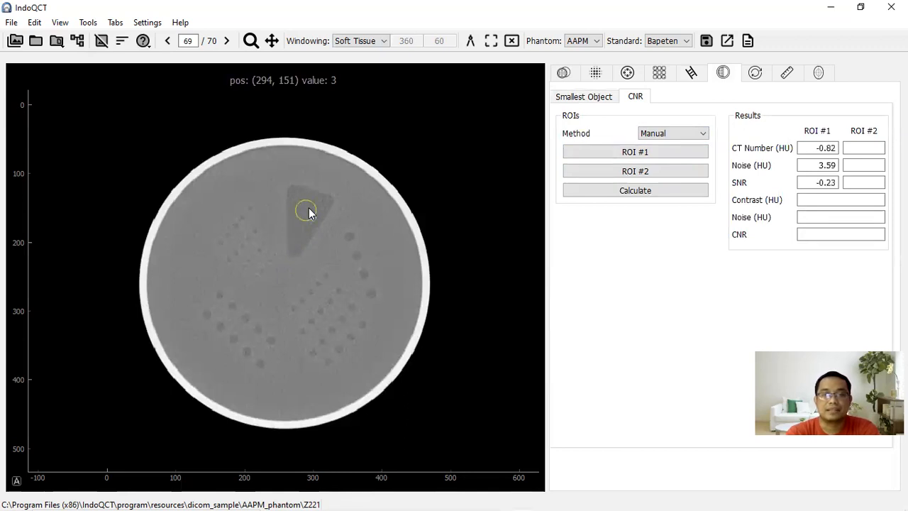
{"action": "left_click", "coordinate": [312, 207]}
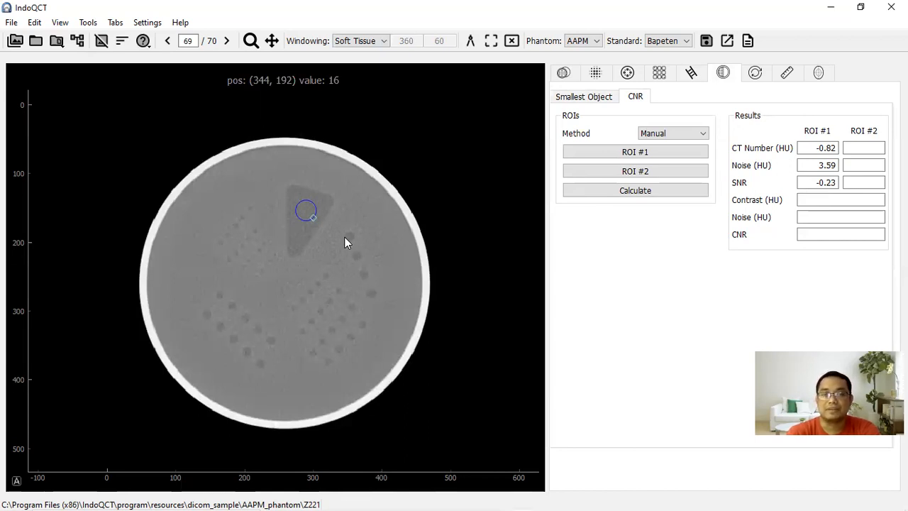
- Place ROI #2 on the uniform background at the phantom's centre and calculate the CNR
{"action": "left_click", "coordinate": [627, 171]}
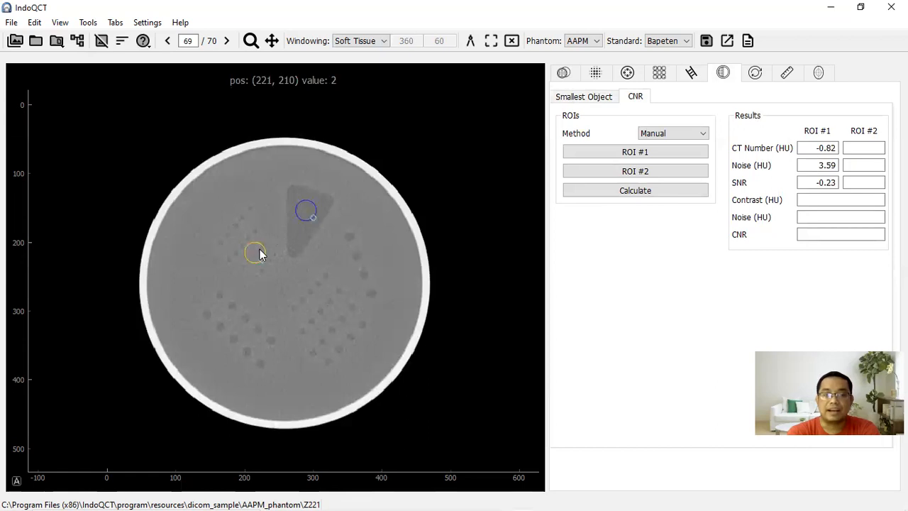
{"action": "left_click_drag", "start_coordinate": [260, 249], "coordinate": [290, 282]}
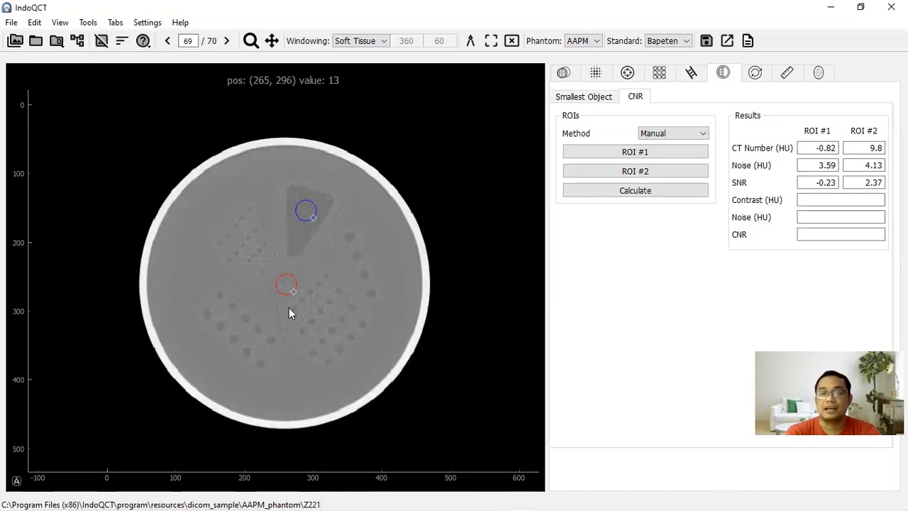
{"action": "left_click", "coordinate": [625, 194]}
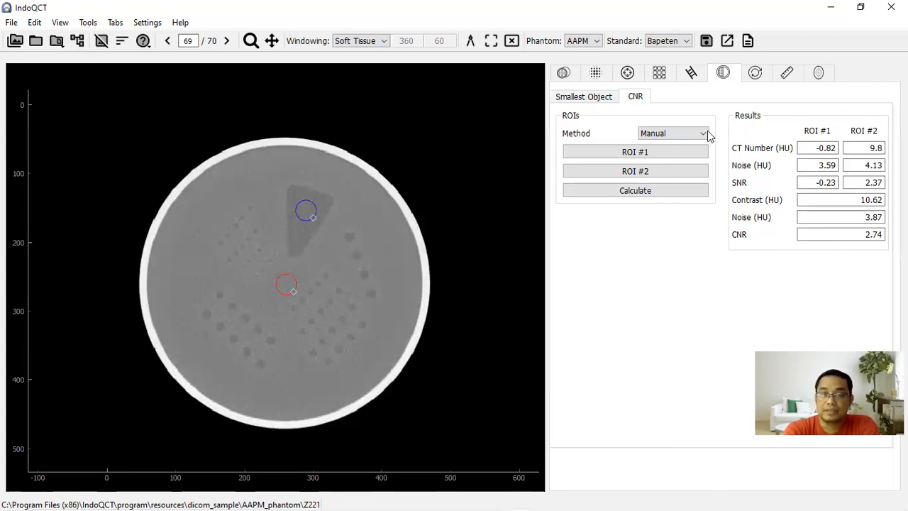
- Change the CNR method to Automatic and calculate the CNR on slice 69
{"action": "left_click", "coordinate": [685, 136]}
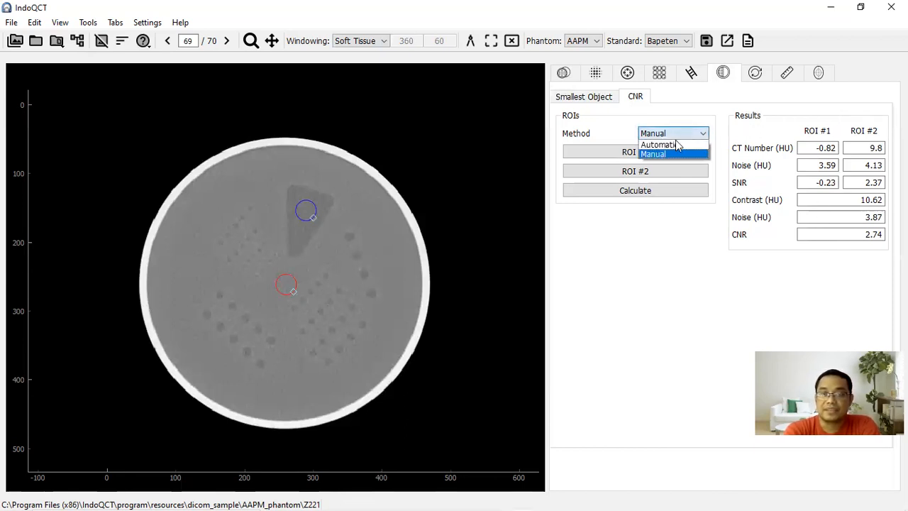
{"action": "left_click", "coordinate": [667, 148]}
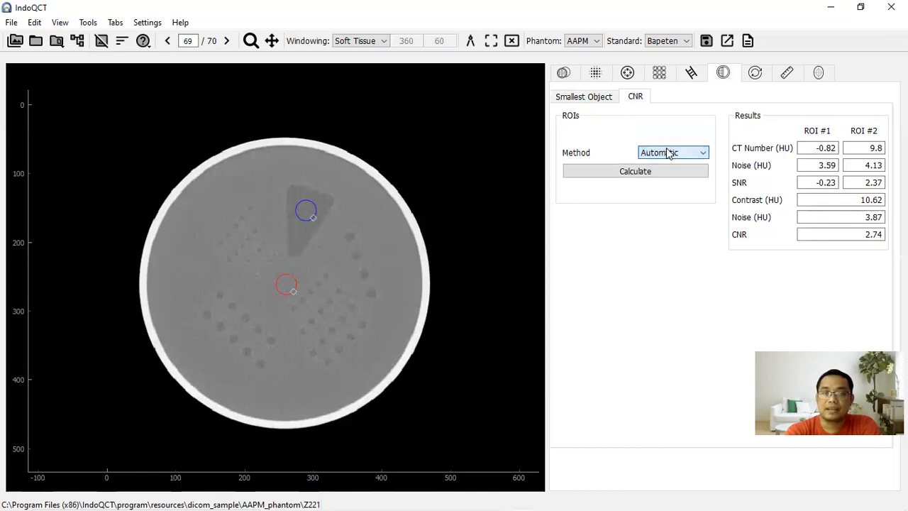
{"action": "scroll", "coordinate": [464, 214], "scroll_direction": "down", "scroll_amount": 1}
{"action": "scroll", "coordinate": [465, 215], "scroll_direction": "up", "scroll_amount": 1}
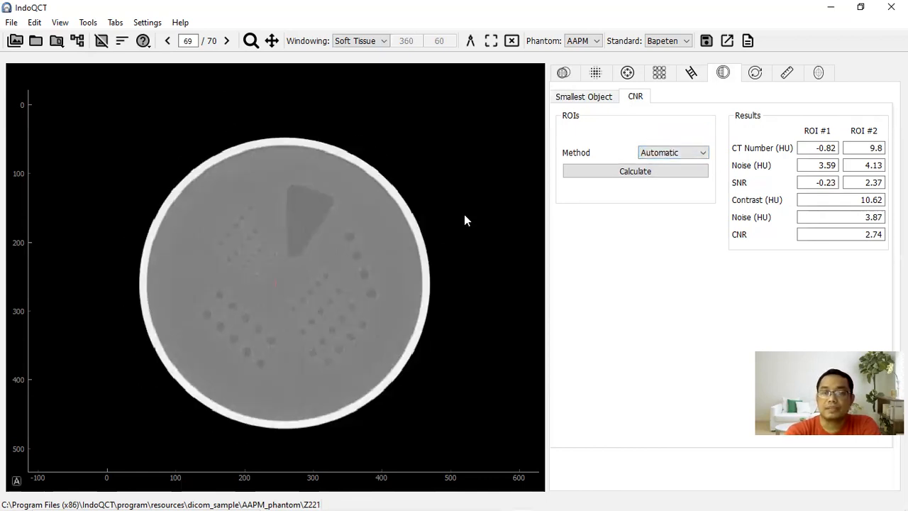
{"action": "left_click", "coordinate": [642, 174]}
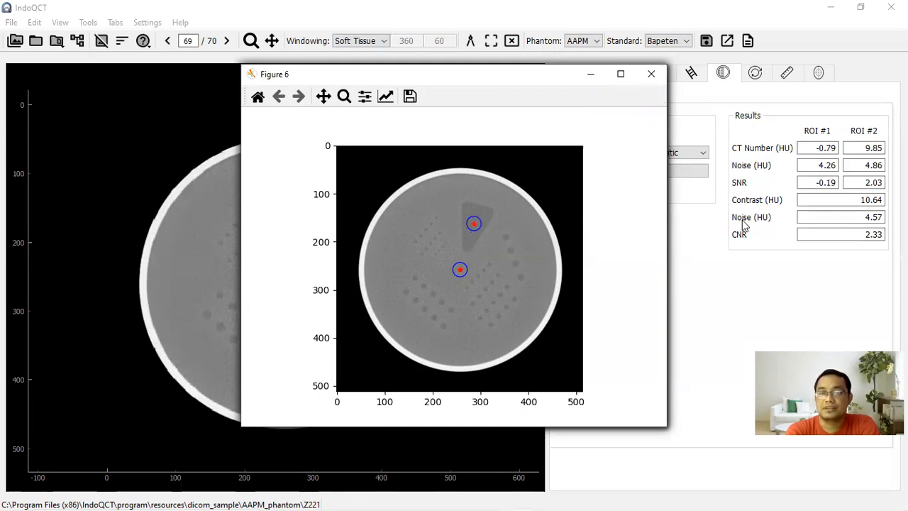
- Examine the automatic segmentation stages in Figure 1 and Figure 2
{"action": "mouse_move", "coordinate": [579, 497]}
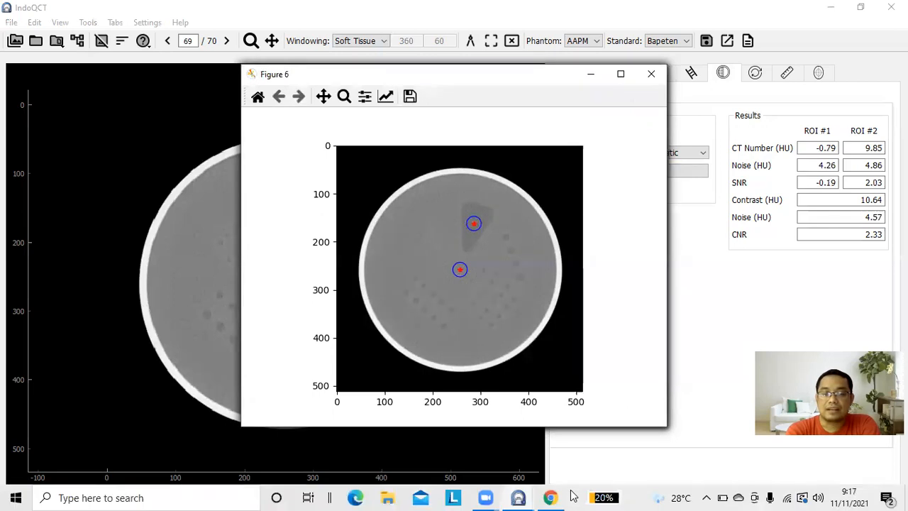
{"action": "mouse_move", "coordinate": [520, 497]}
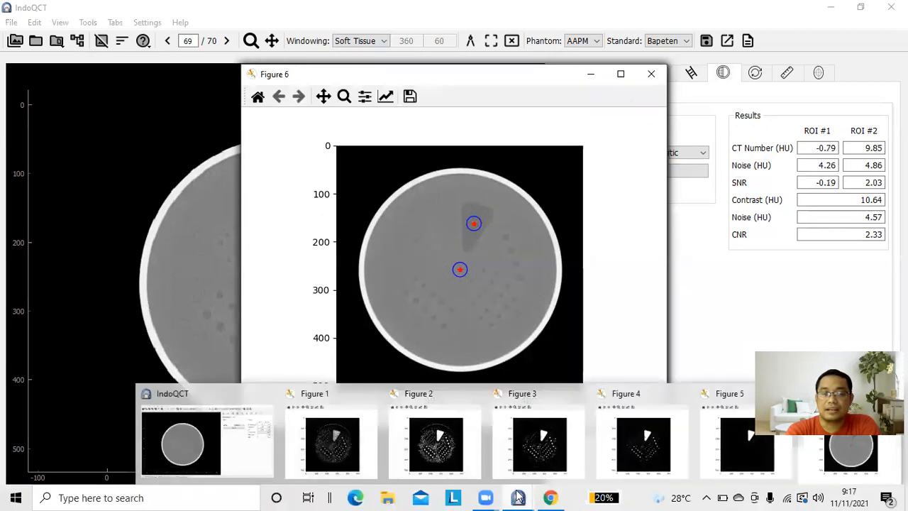
{"action": "left_click", "coordinate": [334, 445]}
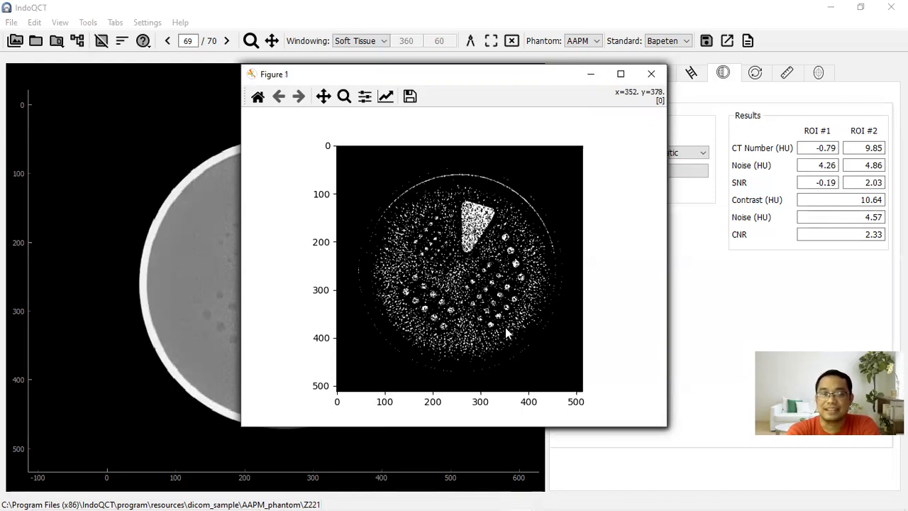
{"action": "mouse_move", "coordinate": [531, 497]}
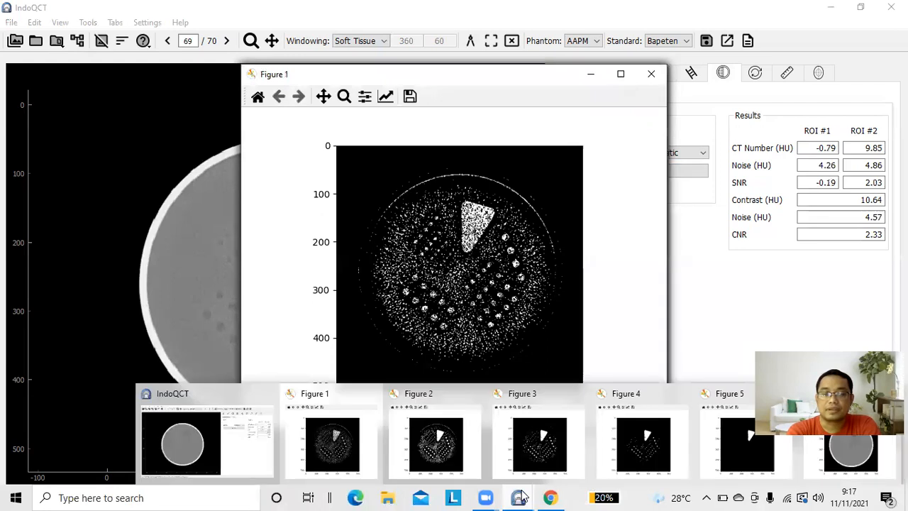
{"action": "left_click", "coordinate": [440, 446]}
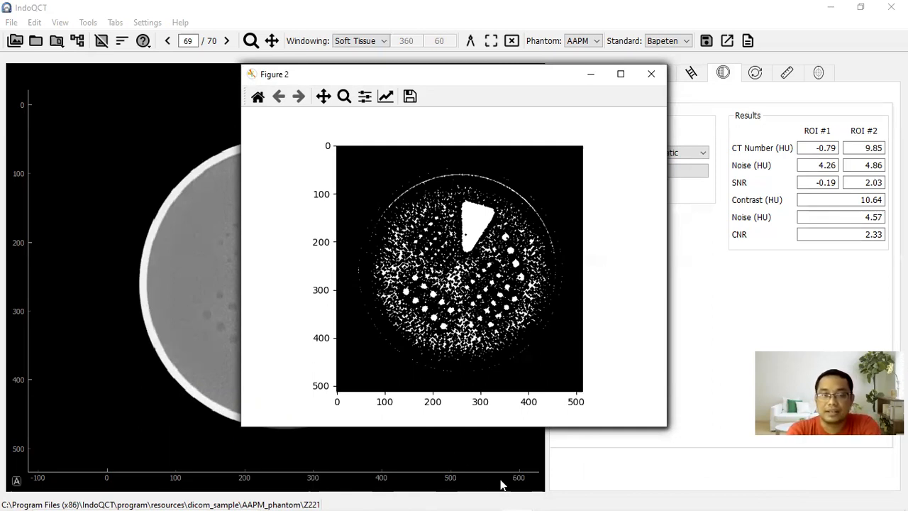
- Examine the remaining automatic segmentation stages in Figure 3, Figure 4 and Figure 5
{"action": "mouse_move", "coordinate": [518, 501]}
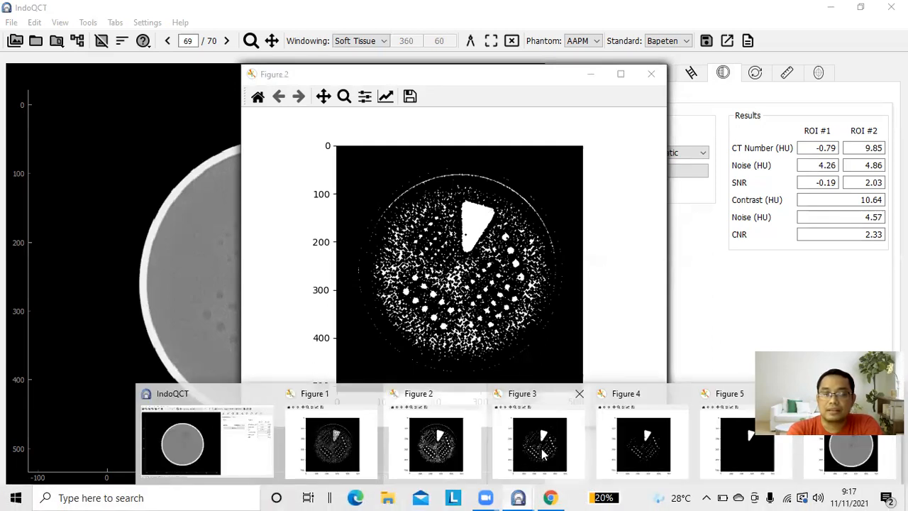
{"action": "left_click", "coordinate": [543, 455]}
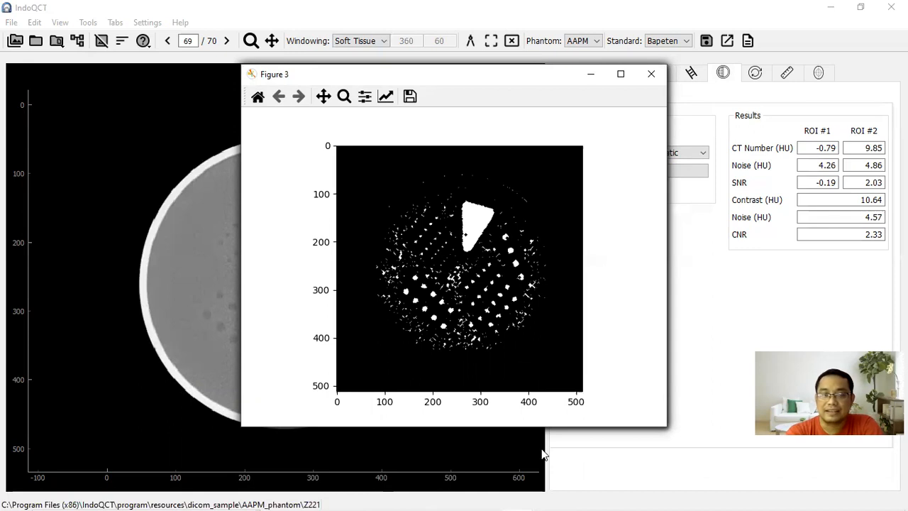
{"action": "mouse_move", "coordinate": [520, 497]}
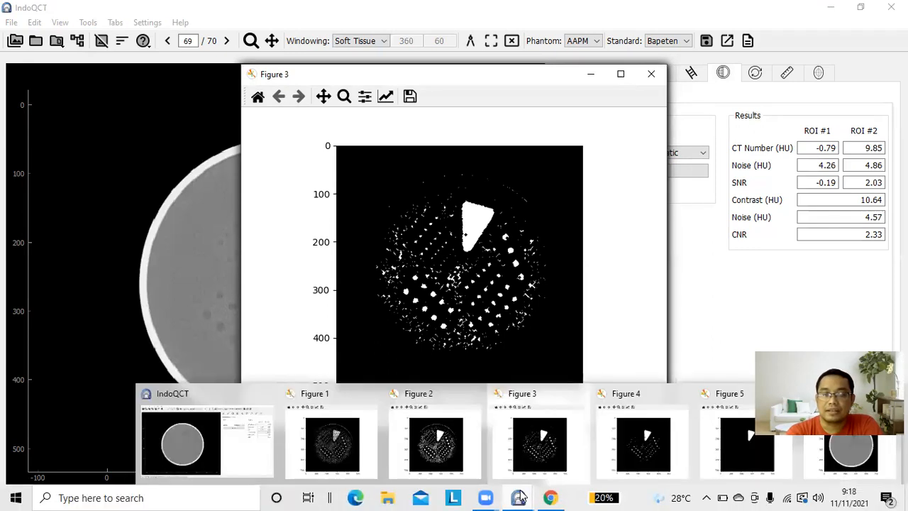
{"action": "left_click", "coordinate": [655, 438]}
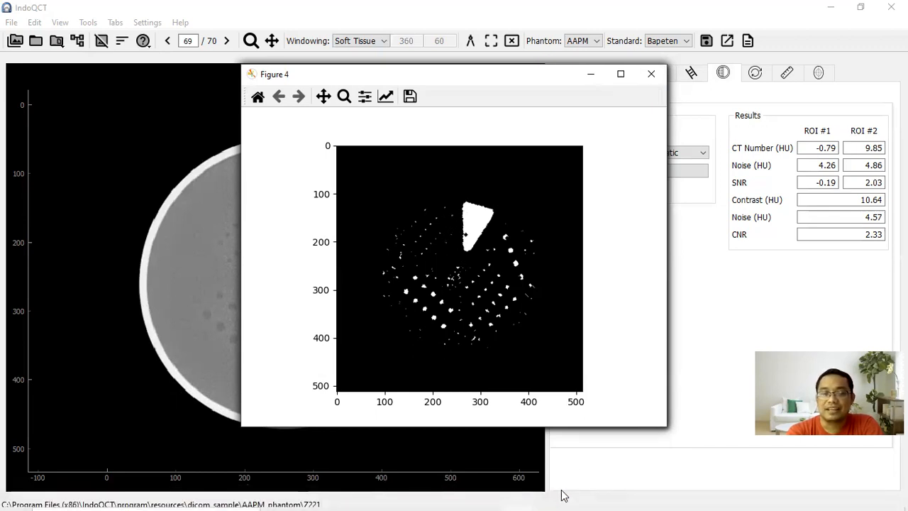
{"action": "mouse_move", "coordinate": [529, 494]}
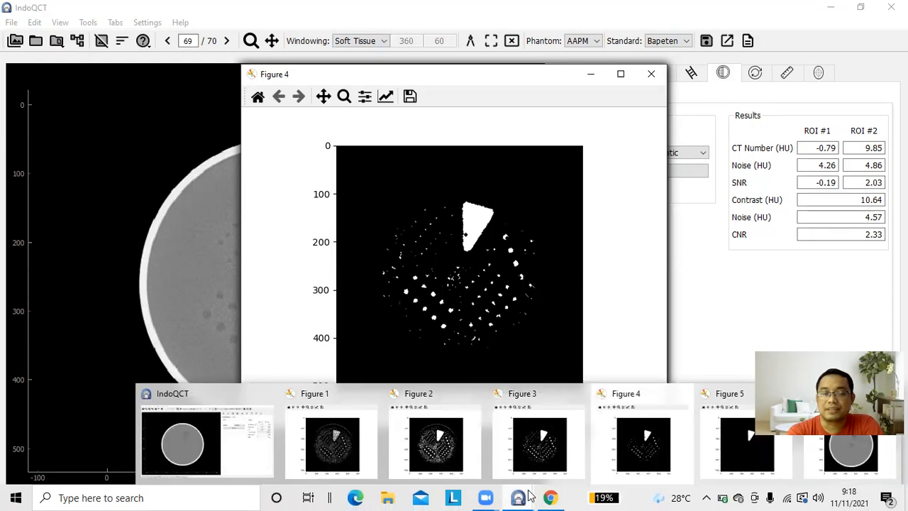
{"action": "left_click", "coordinate": [754, 439]}
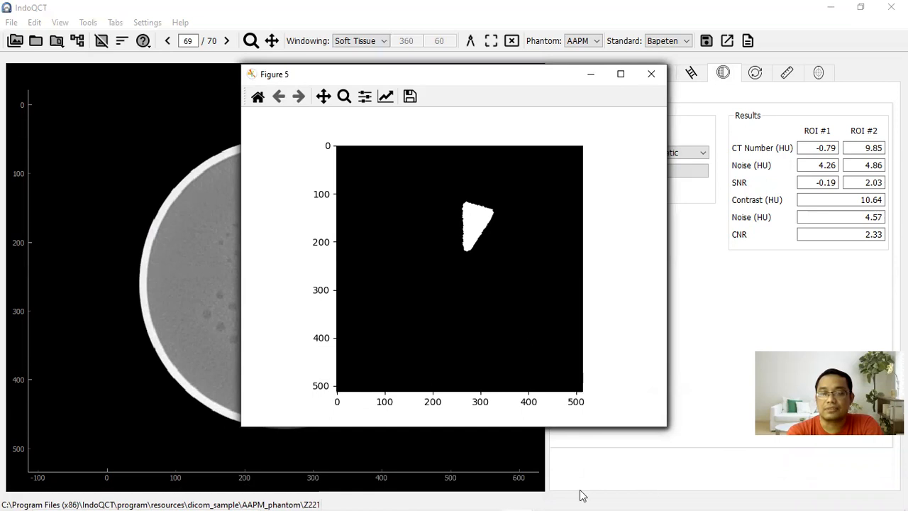
- Examine the automatic placement of the two ROIs on the phantom image in Figure 6
{"action": "mouse_move", "coordinate": [552, 497]}
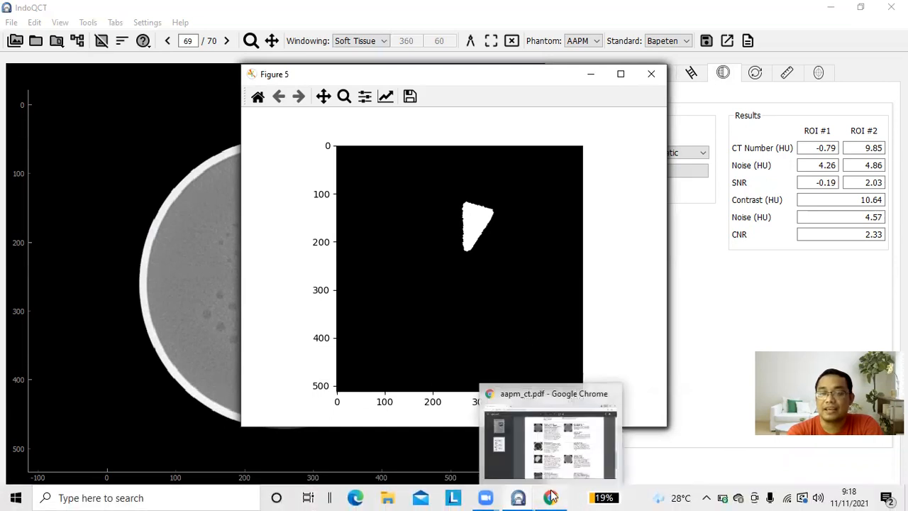
{"action": "mouse_move", "coordinate": [518, 497]}
{"action": "left_click", "coordinate": [838, 441]}
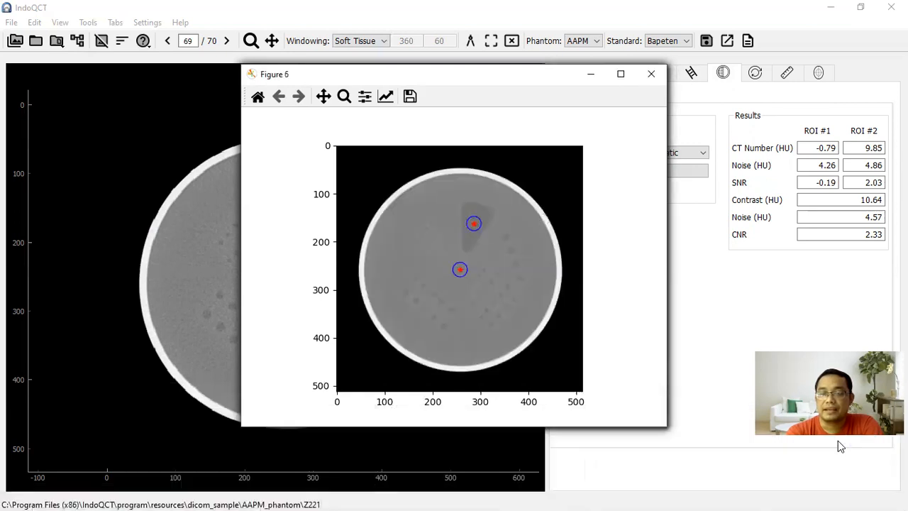